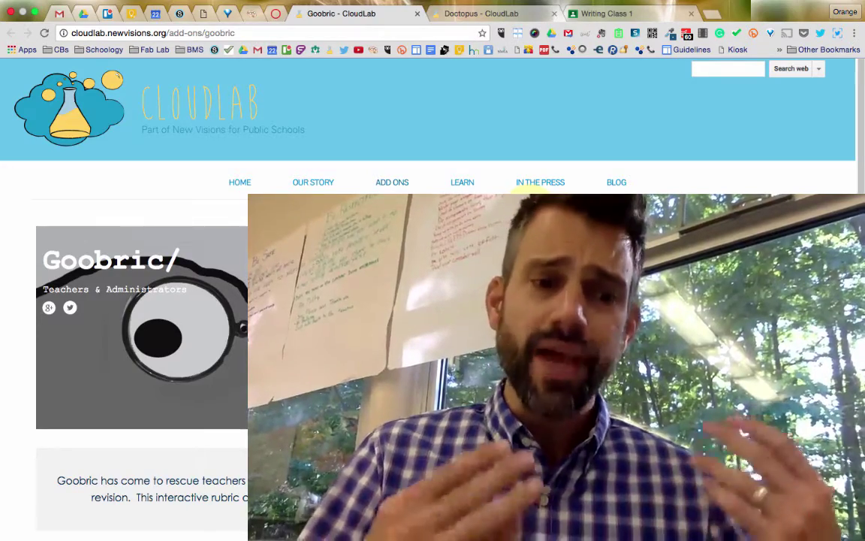
# - Close the Goobric and Doctopus pages and review the assignments posted in the Writing Class 1 stream
pyautogui.press('super+w')
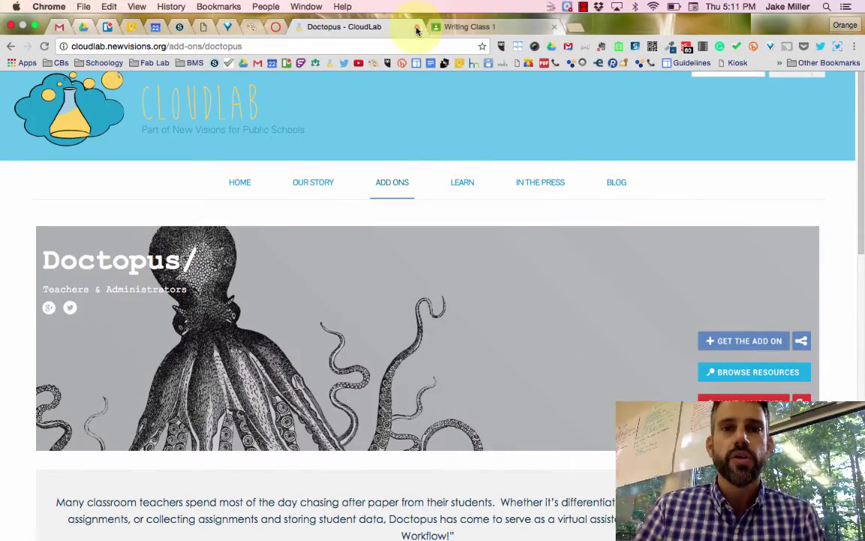
pyautogui.click(417, 14)
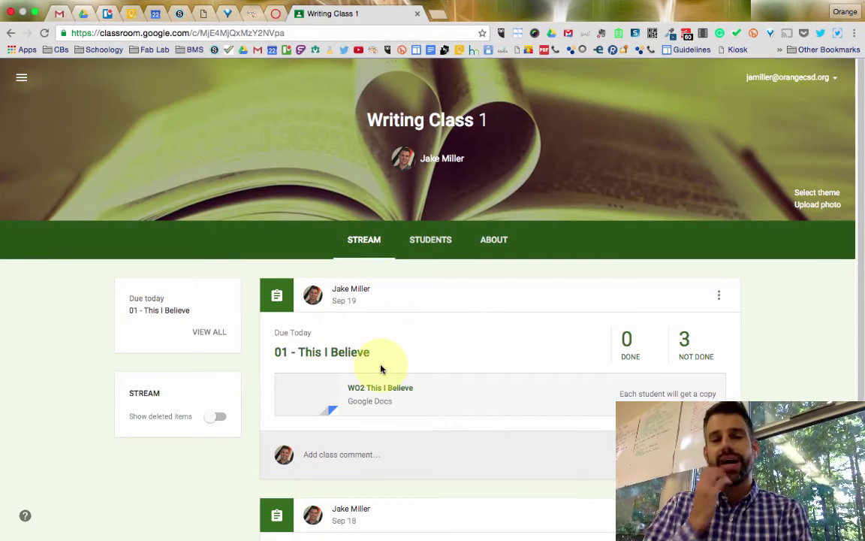
pyautogui.scroll(-4, 230, 353)
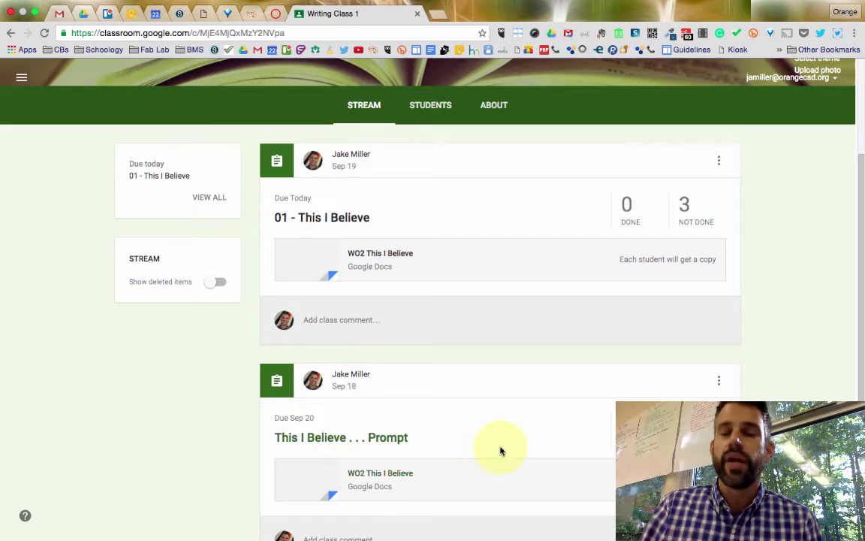
pyautogui.scroll(-2, 501, 451)
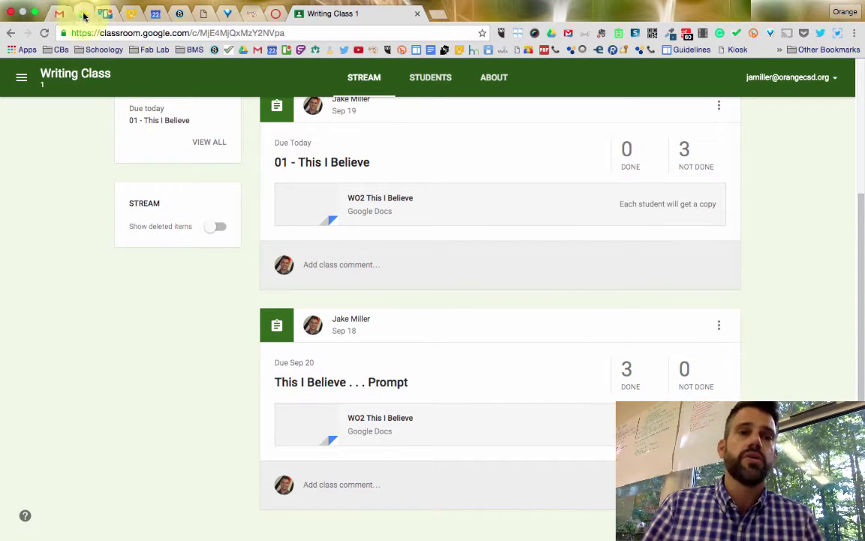
# - Switch to Google Drive and create a new blank Google Sheets spreadsheet in My Drive
pyautogui.click(85, 13)
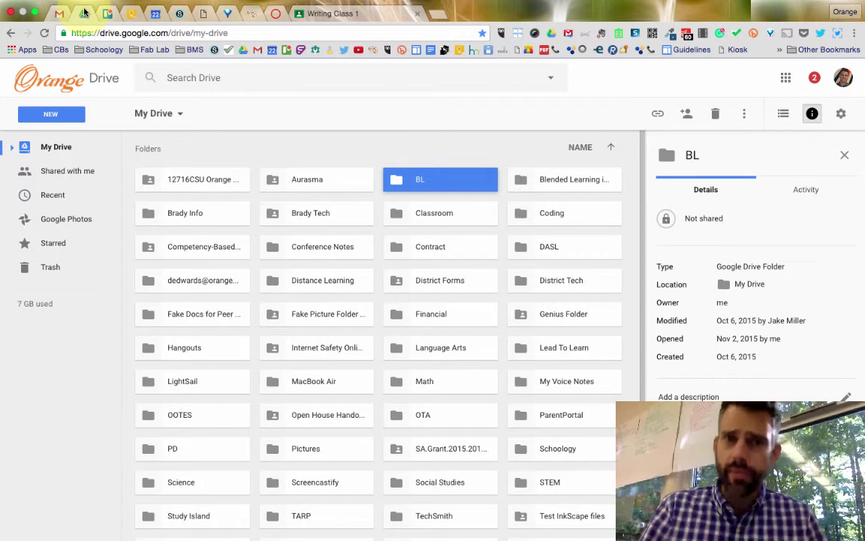
pyautogui.click(150, 113)
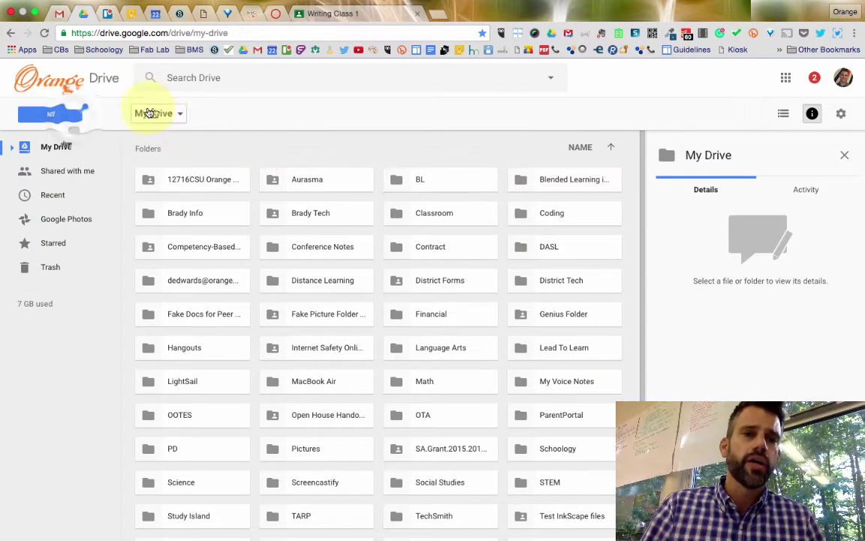
pyautogui.click(75, 114)
pyautogui.click(100, 247)
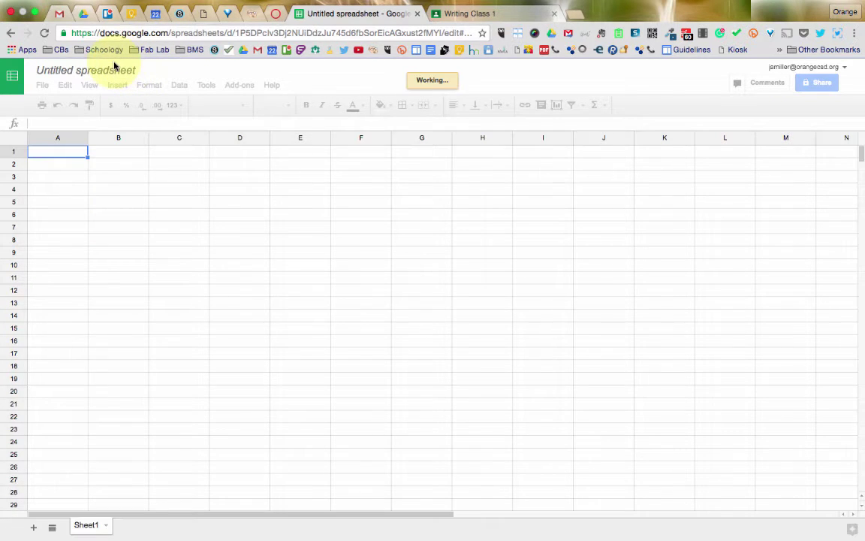
# - Rename the untitled spreadsheet as "01 - This I Believe Doctopus"
pyautogui.click(103, 71)
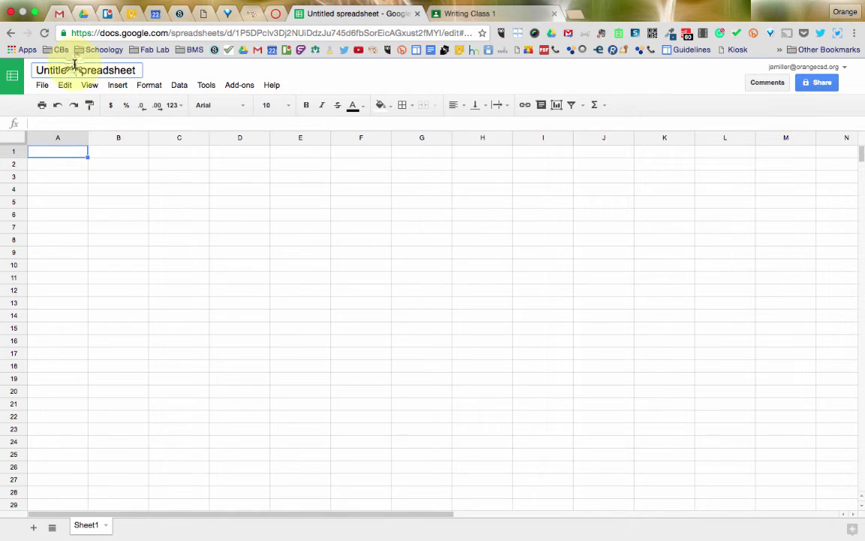
pyautogui.write('01 ')
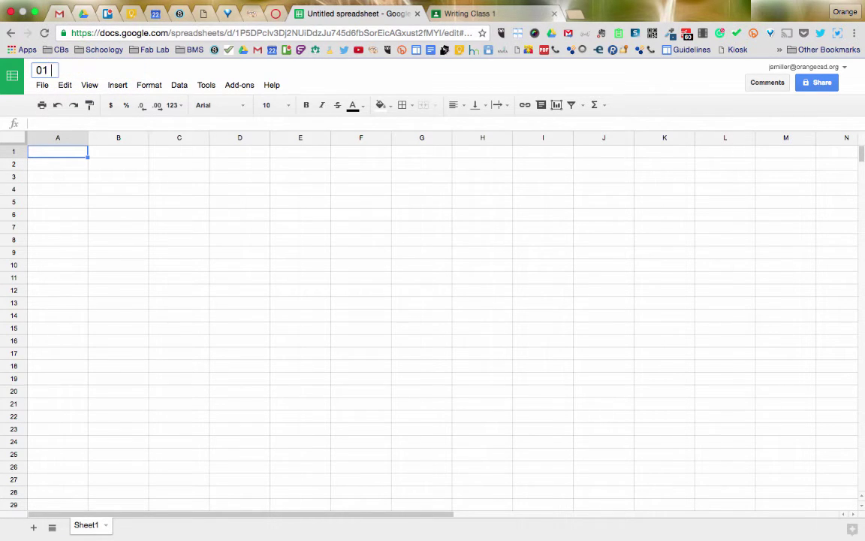
pyautogui.write('- This I Believe Doctopus')
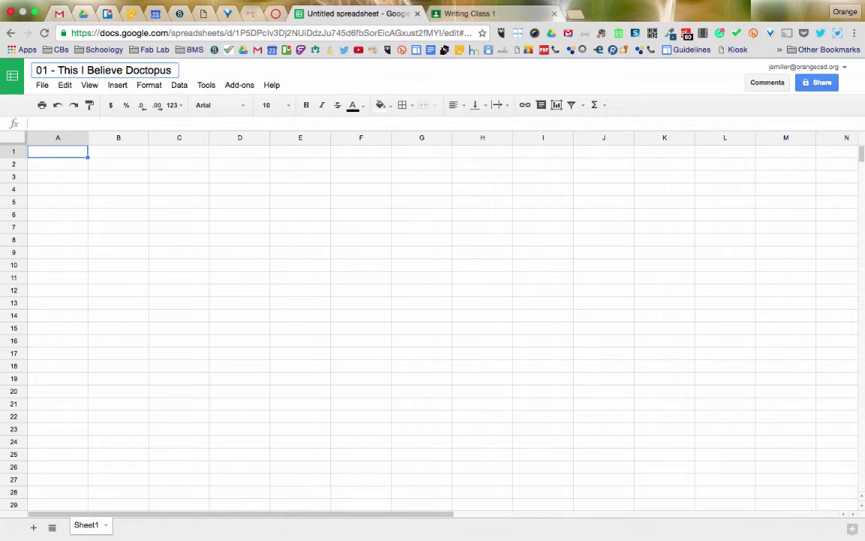
pyautogui.press('Return')
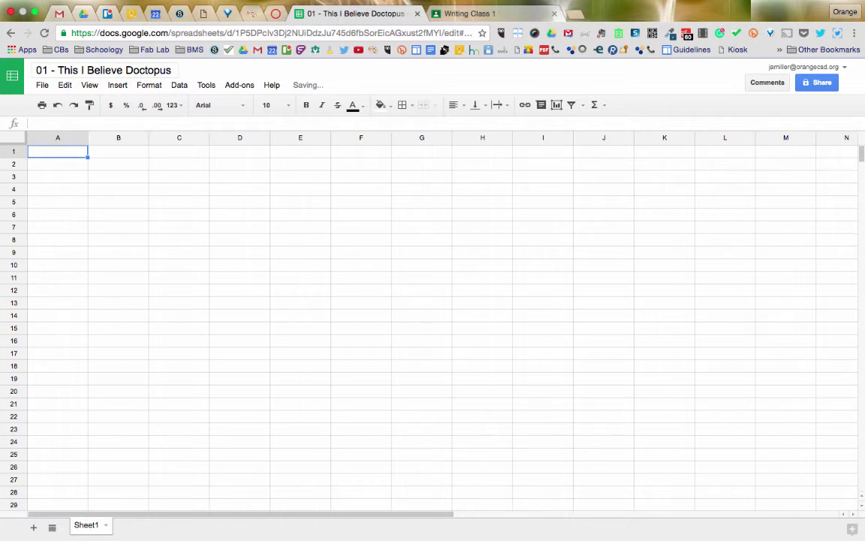
# - Check the installed Doctopus add-on's commands and view the gallery for getting more add-ons, leaving it without installing anything
pyautogui.click(234, 85)
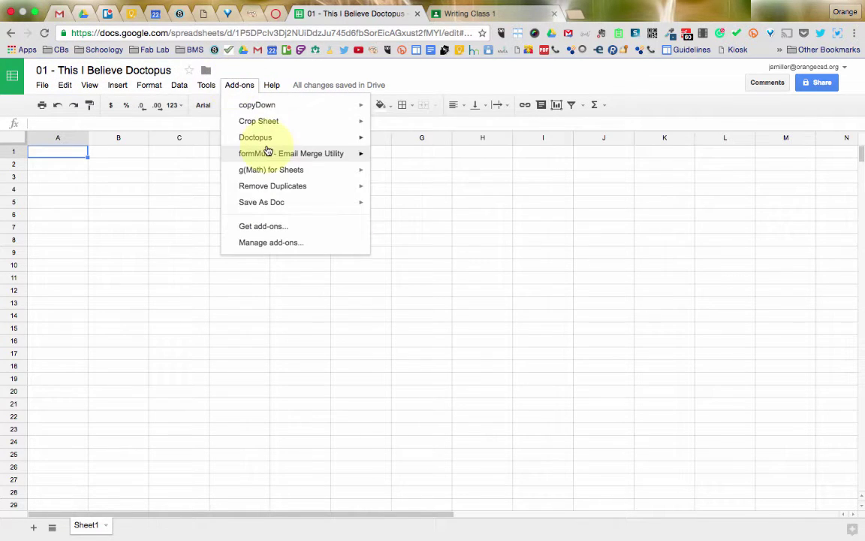
pyautogui.moveTo(279, 138)
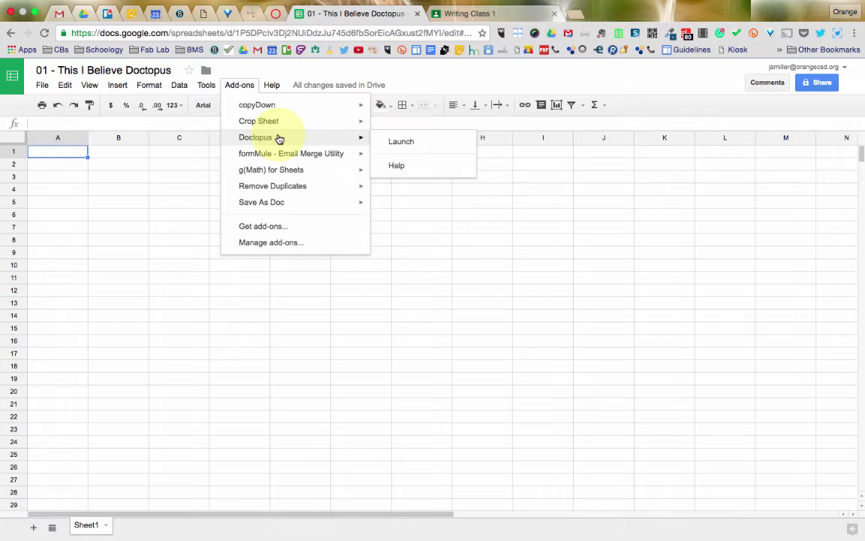
pyautogui.click(286, 226)
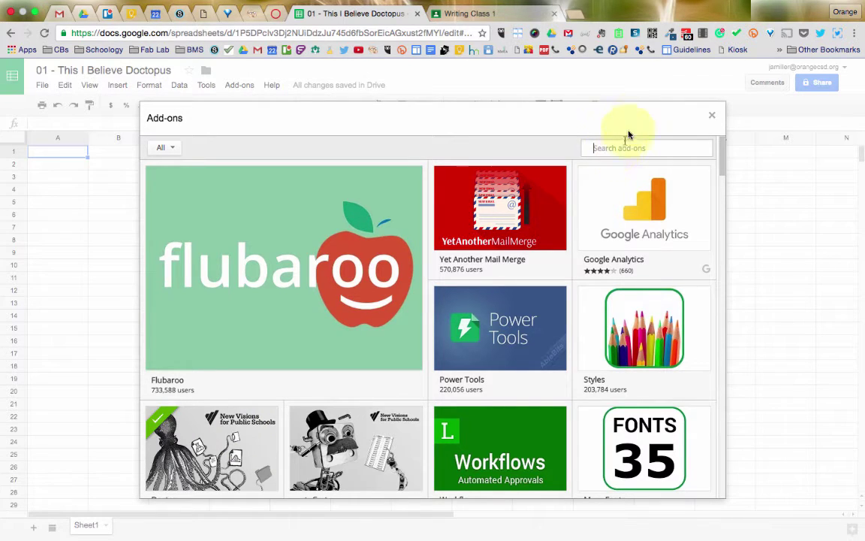
pyautogui.click(713, 119)
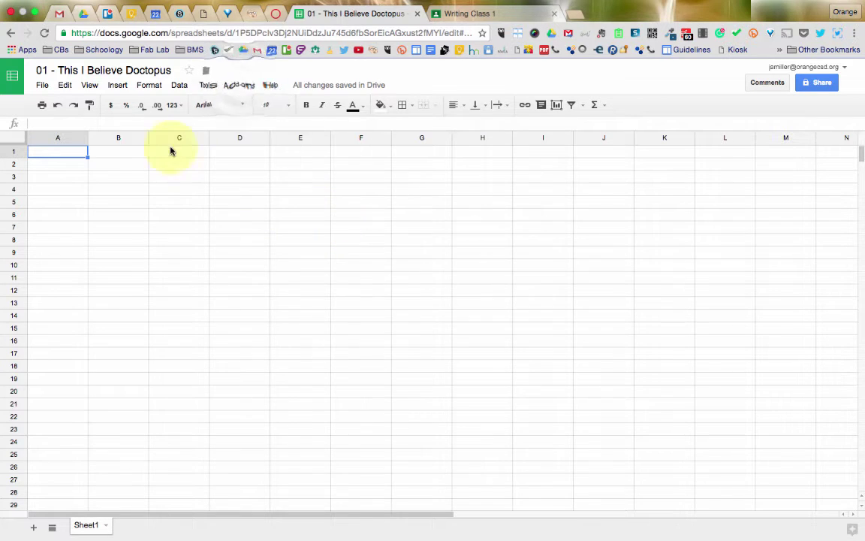
# - Launch the Doctopus add-on and set its mode to ingest a Google Classroom assignment
pyautogui.click(239, 85)
pyautogui.moveTo(274, 140)
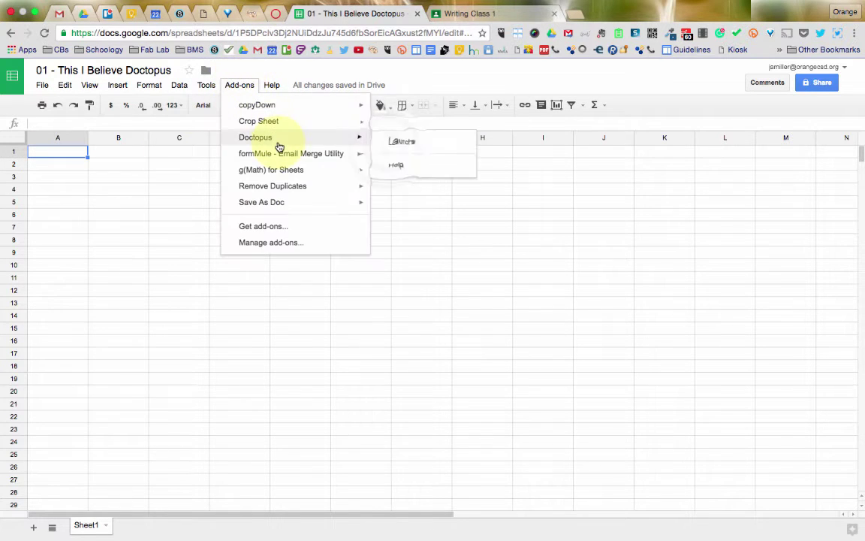
pyautogui.click(388, 149)
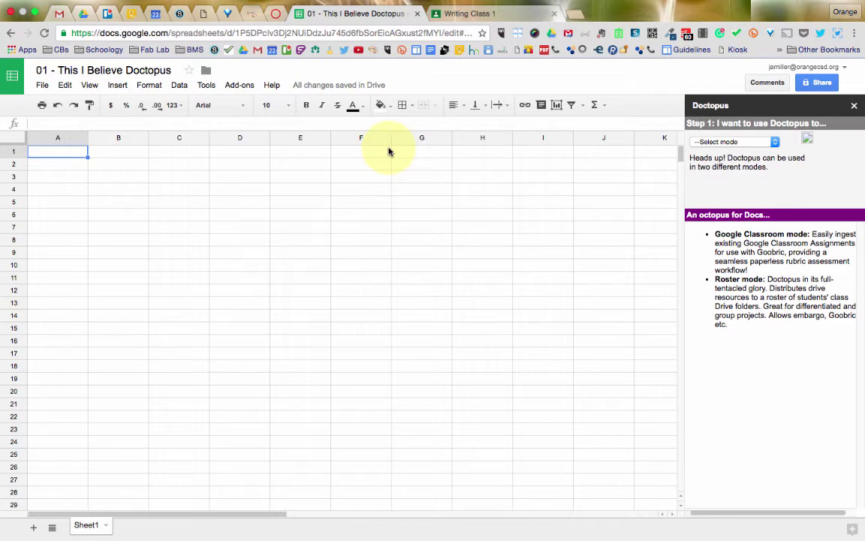
pyautogui.click(755, 149)
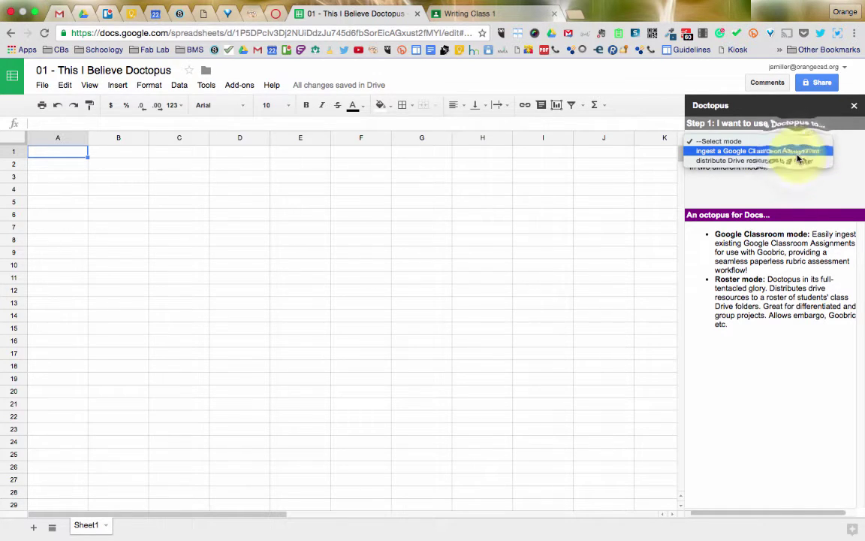
pyautogui.click(798, 153)
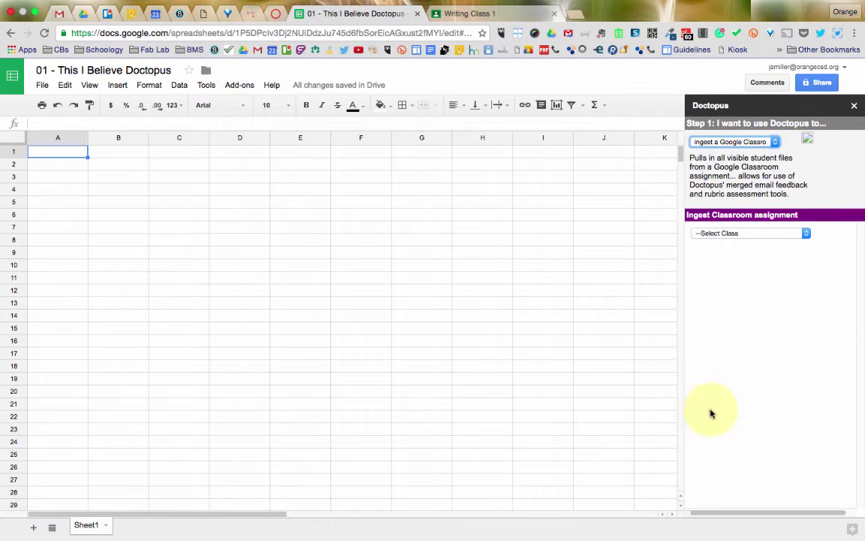
# - Ingest the "This I Believe . . . Prompt" assignment from the Writing Class 1 class, including files not yet turned in
pyautogui.click(751, 236)
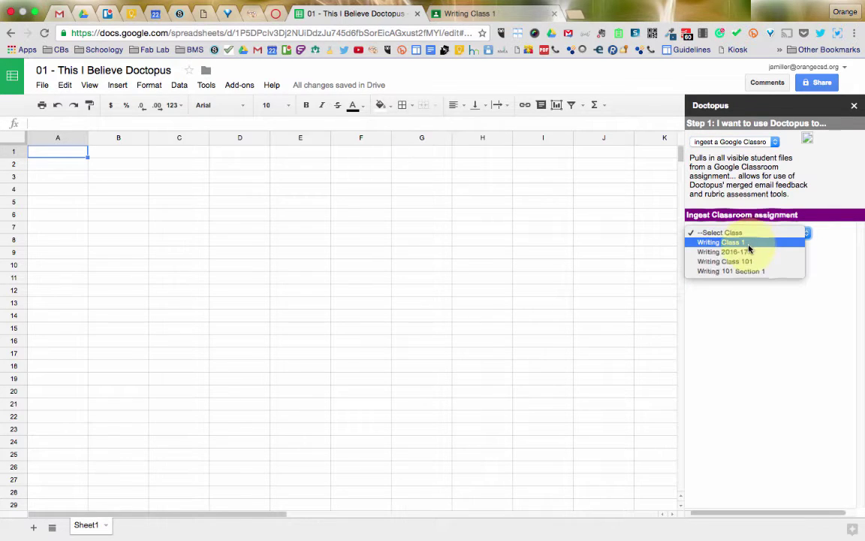
pyautogui.click(749, 243)
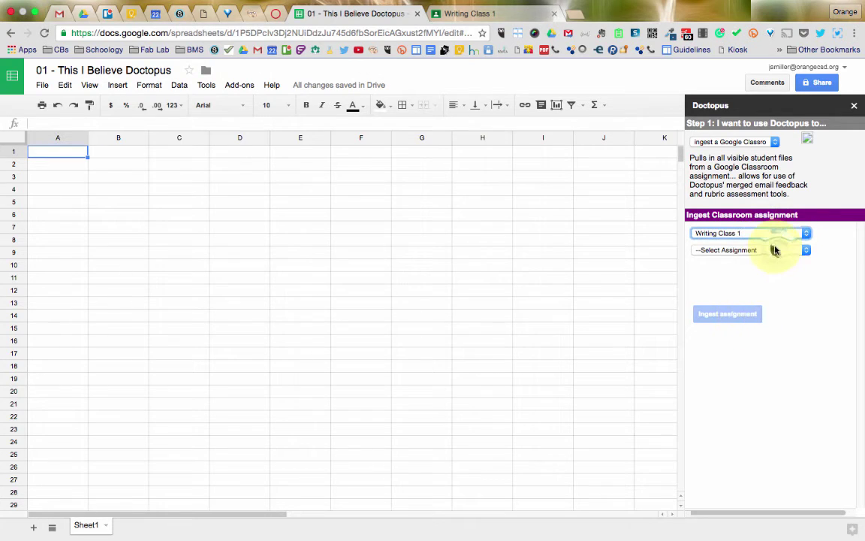
pyautogui.click(773, 249)
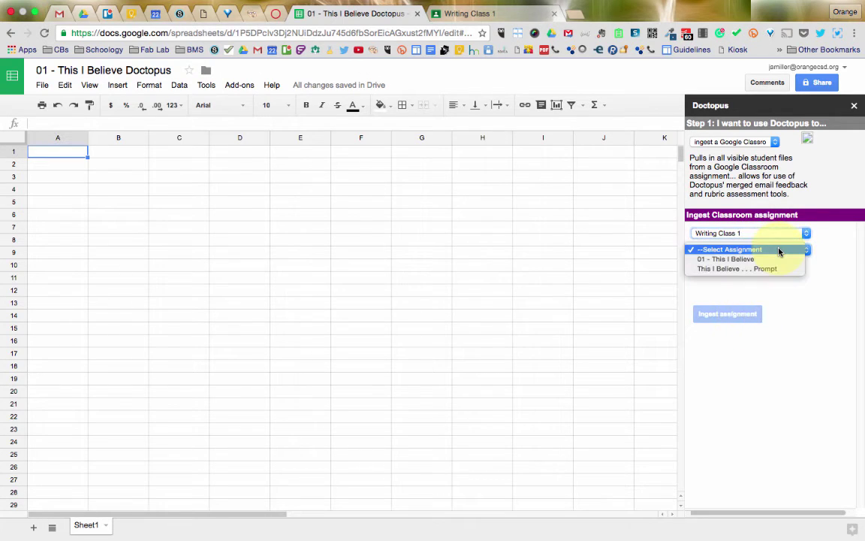
pyautogui.click(736, 272)
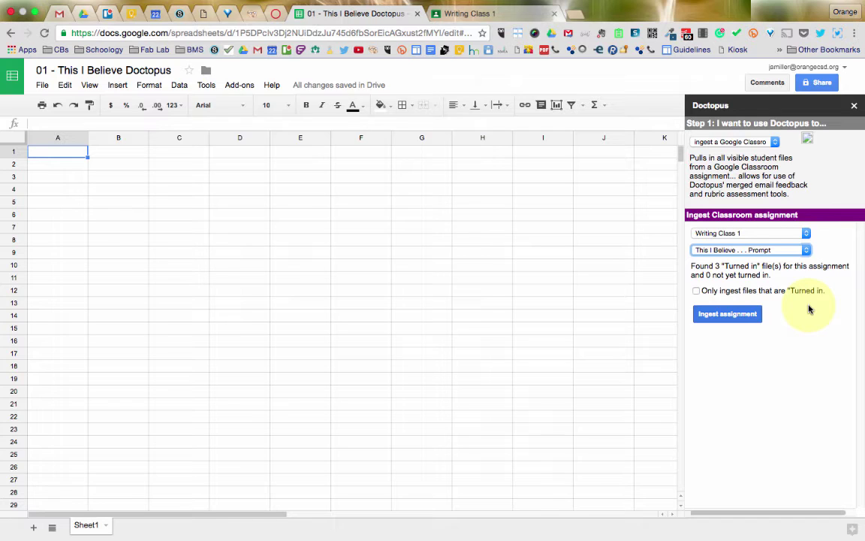
pyautogui.click(736, 315)
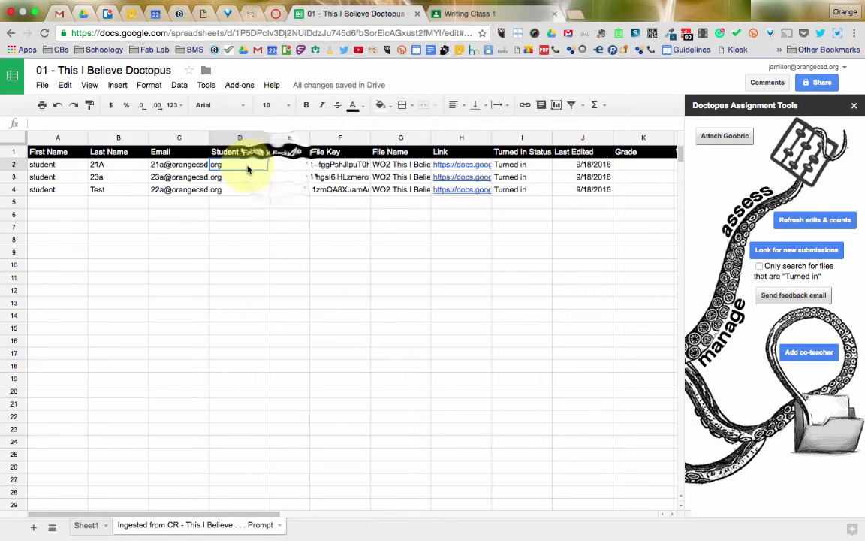
# - Examine the ingested students' Exclude, File Key, File Name, Link, Turned In Status and Last Edited columns
pyautogui.click(277, 171)
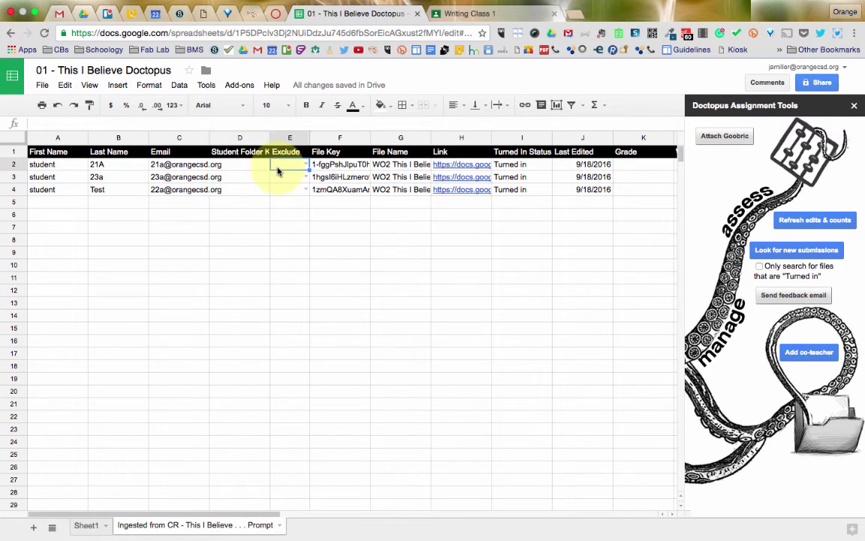
pyautogui.click(328, 166)
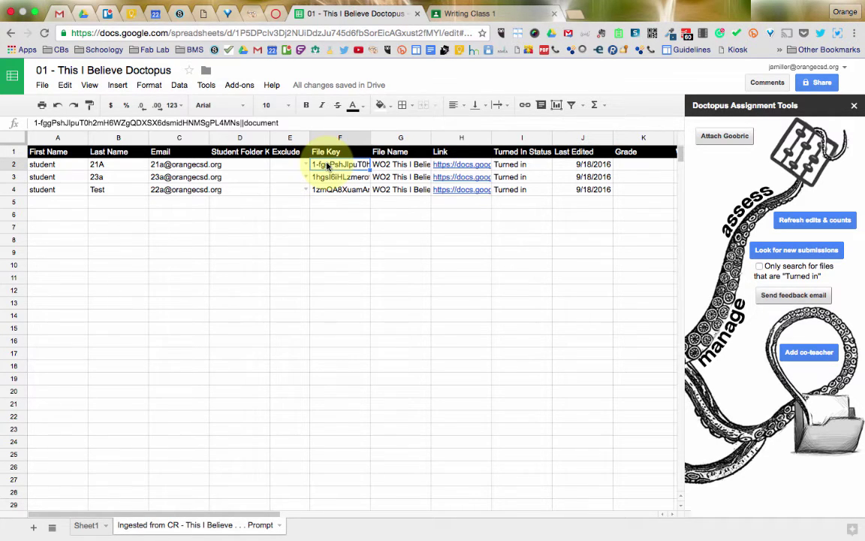
pyautogui.click(380, 163)
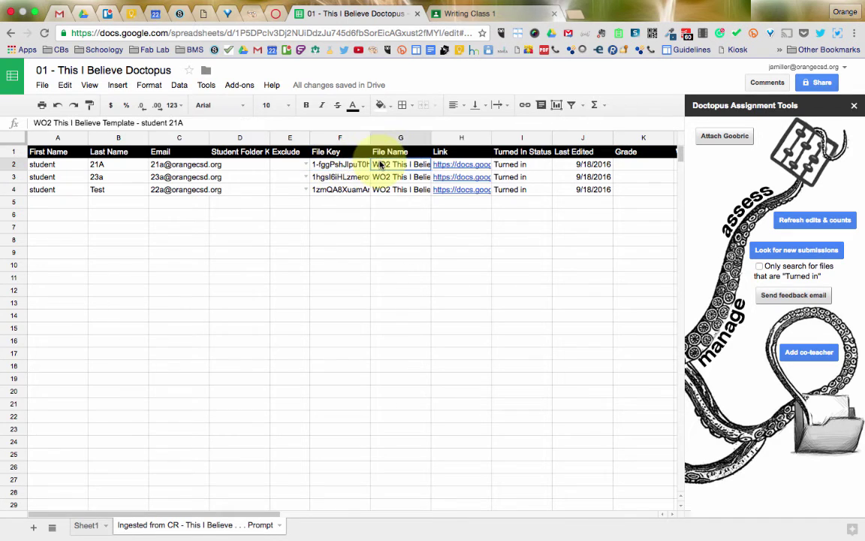
pyautogui.click(445, 166)
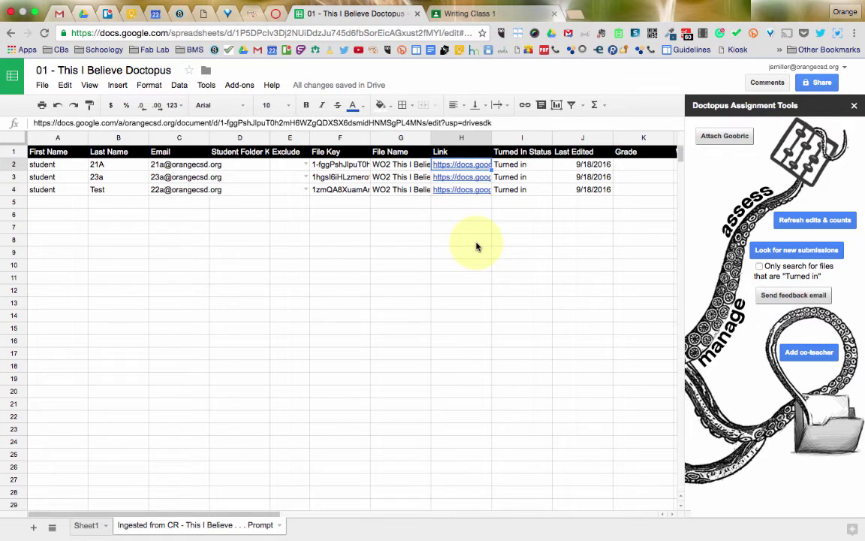
pyautogui.click(525, 166)
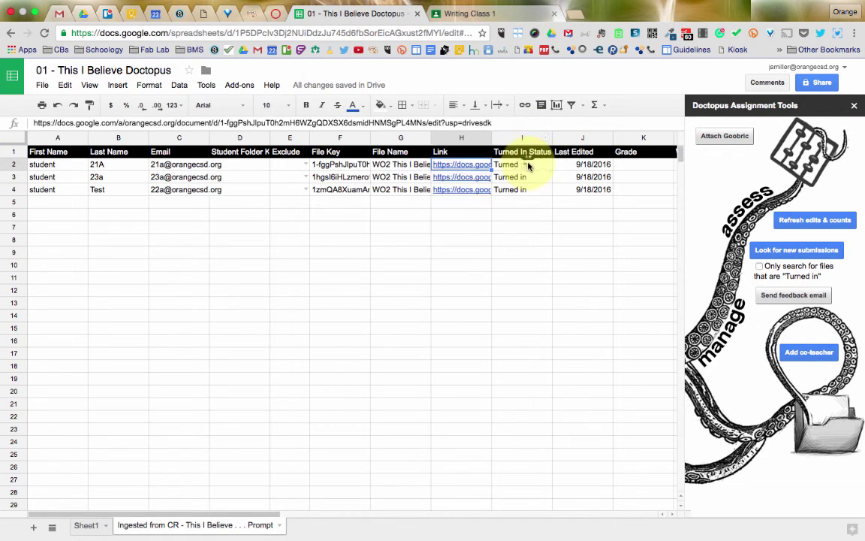
pyautogui.moveTo(514, 166); pyautogui.dragTo(567, 195)
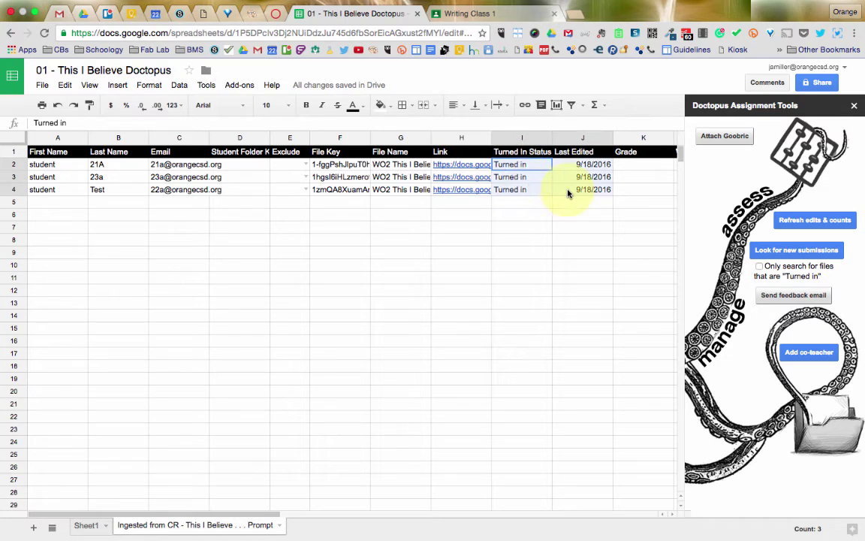
pyautogui.click(528, 201)
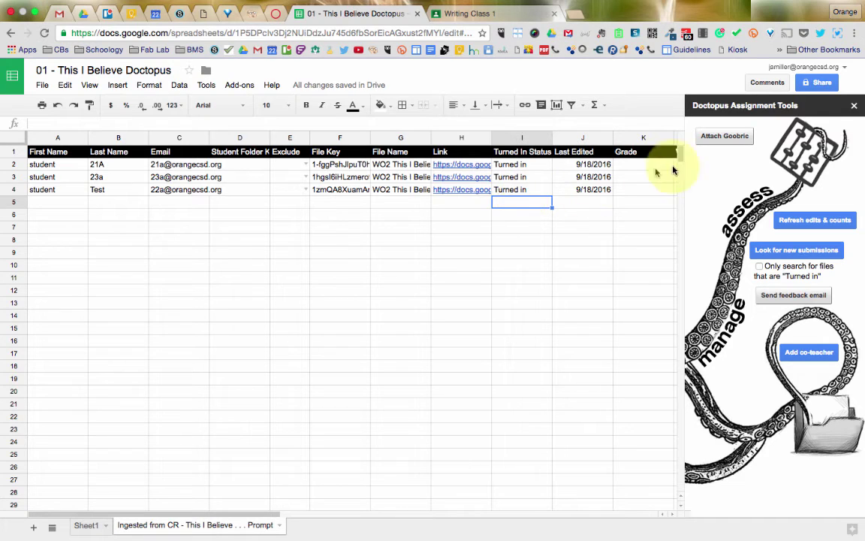
# - Check what refreshing edits and counts does, and examine the Grade and Written Feedback columns of the ingested sheet
pyautogui.click(819, 222)
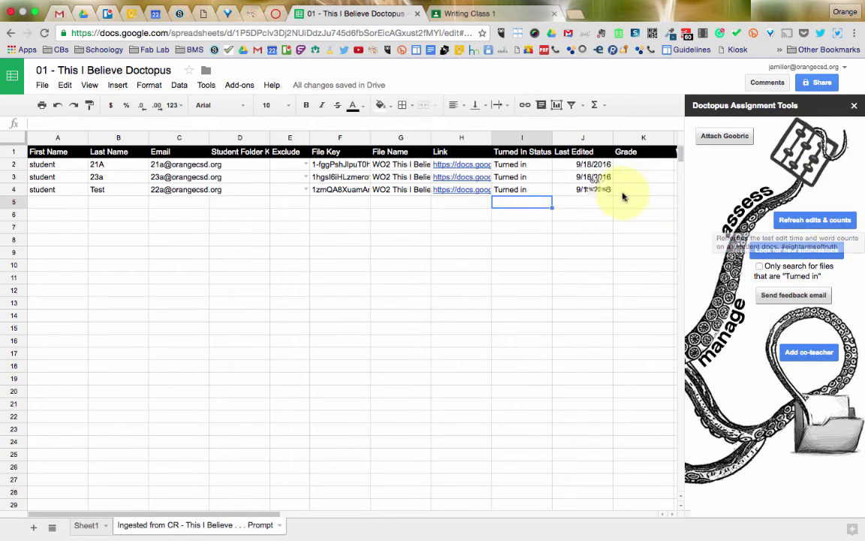
pyautogui.click(599, 190)
pyautogui.press('Right')
pyautogui.press('Right')
pyautogui.press('Right')
pyautogui.press('Right')
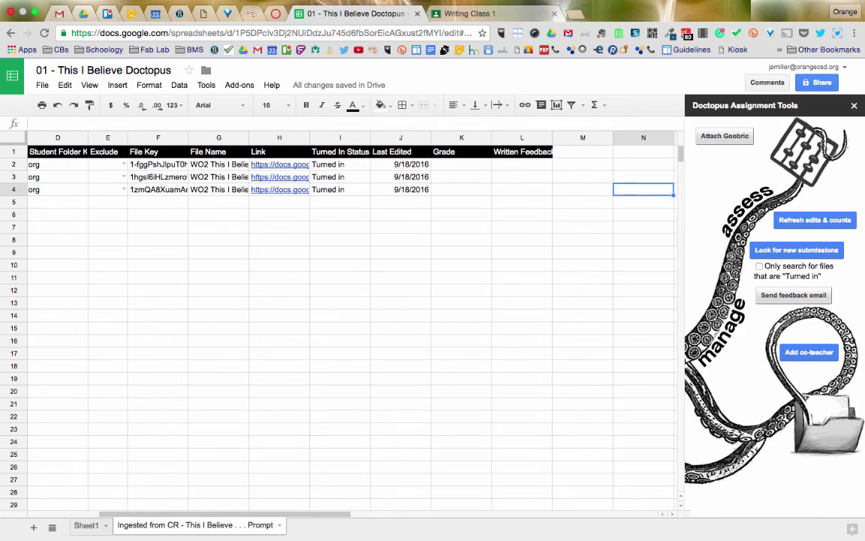
pyautogui.moveTo(485, 171); pyautogui.dragTo(473, 187)
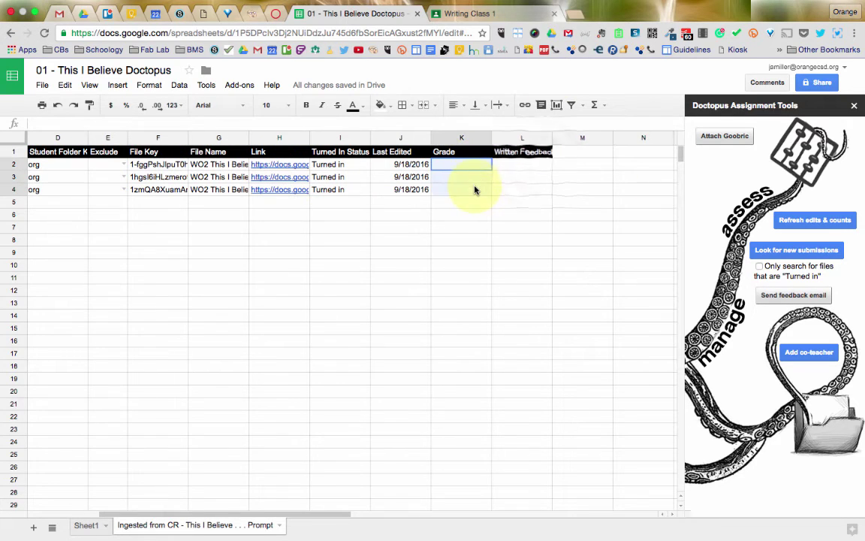
pyautogui.click(545, 163)
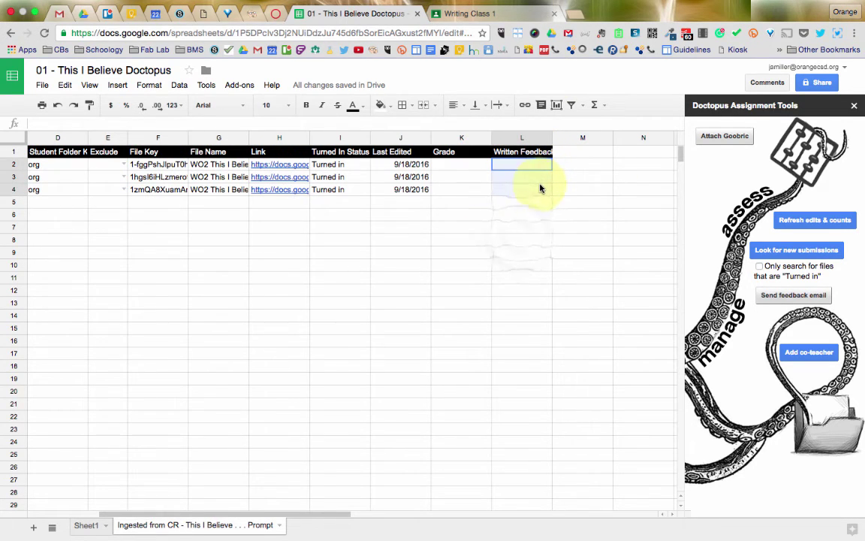
pyautogui.moveTo(539, 165); pyautogui.dragTo(532, 191)
pyautogui.click(521, 236)
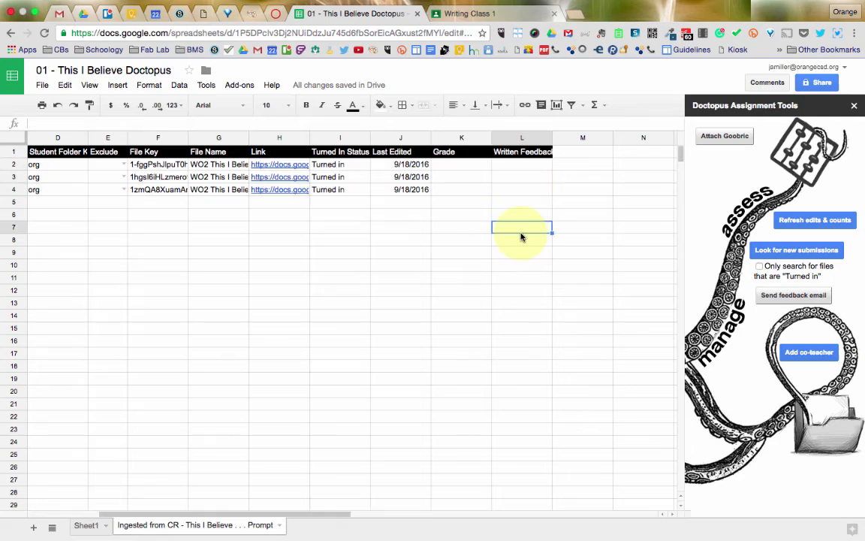
pyautogui.click(465, 172)
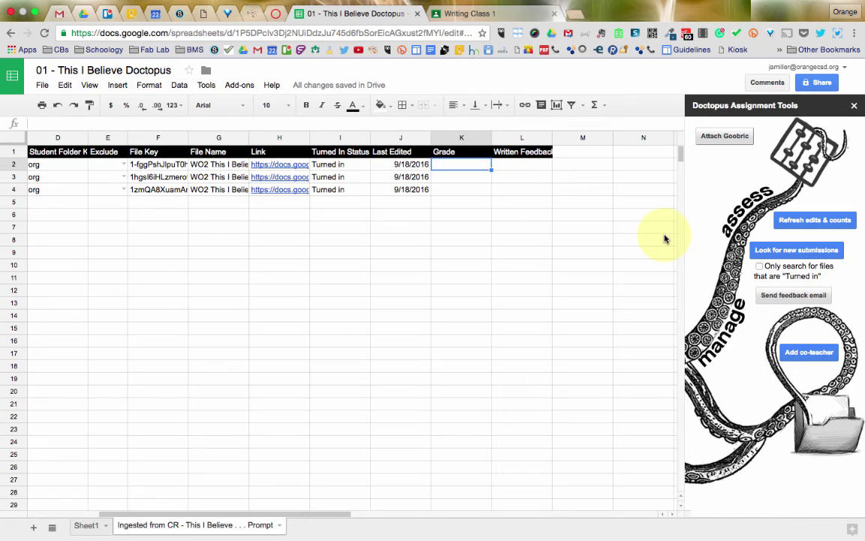
pyautogui.hscroll(-3, 665, 239)
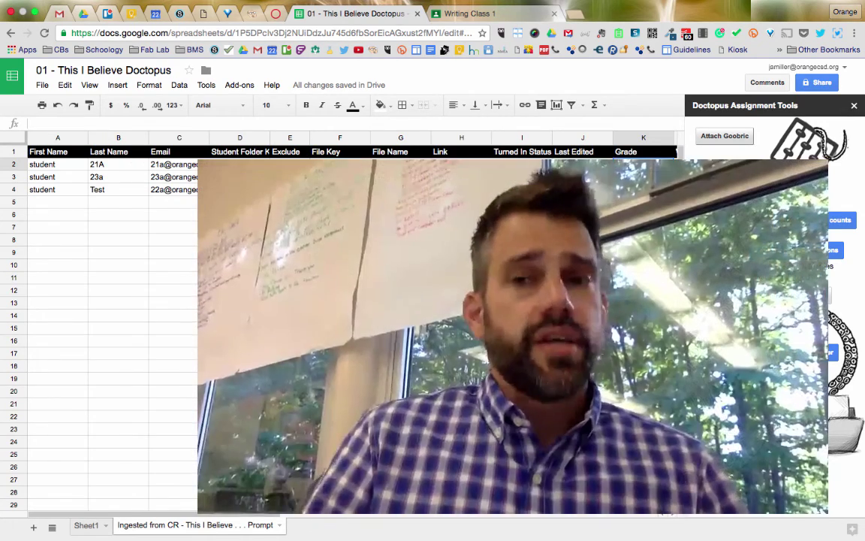